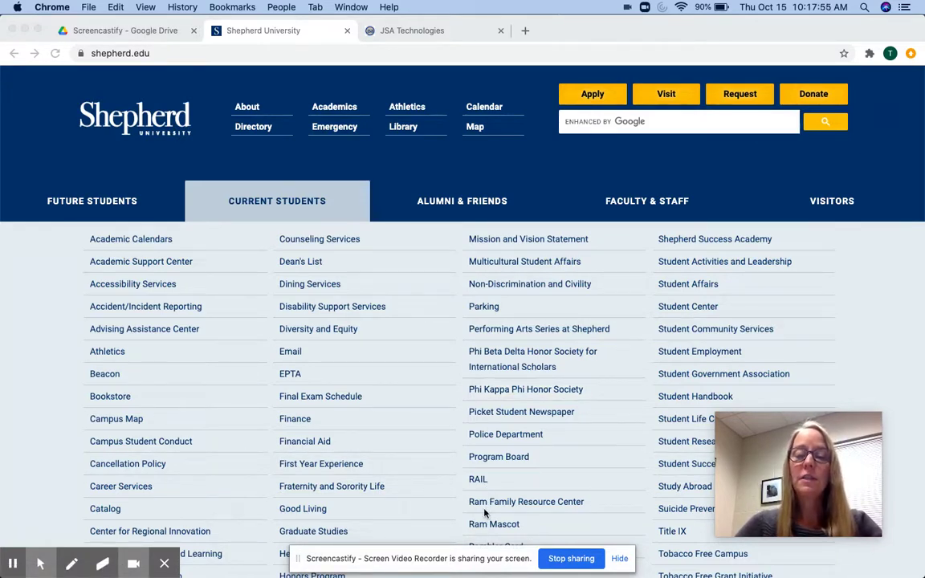
Step: Open the Rambler Card page from the Current Students link list
scroll(485, 512, "down", 2)
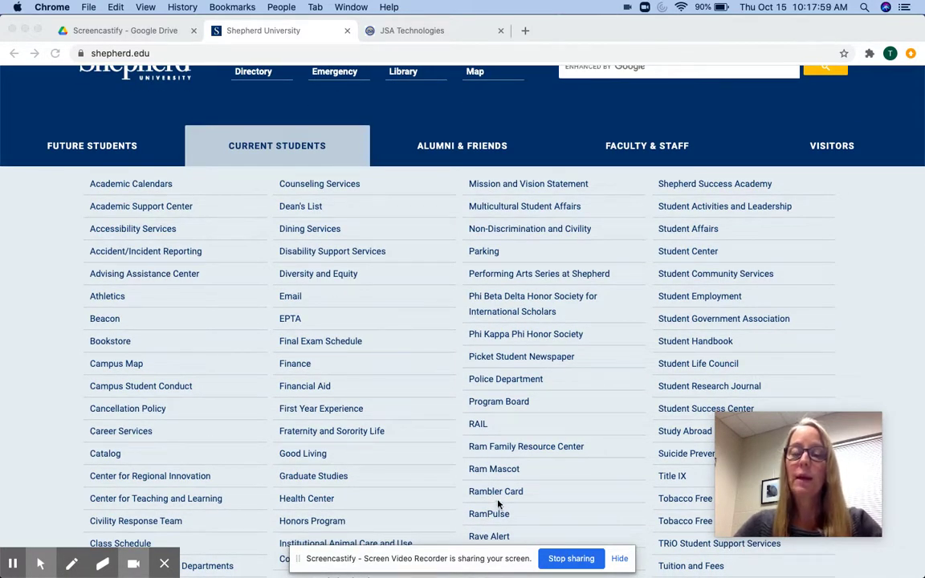
left_click(498, 494)
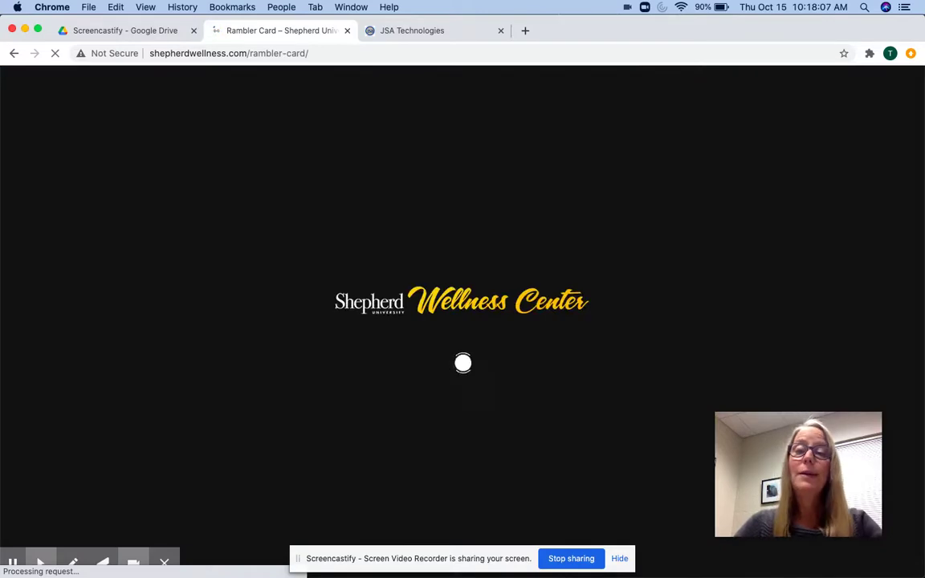
Step: Follow the Rambler Card site's UPLOAD YOUR PHOTO link to the JSA Rambler account page
scroll(496, 446, "down", 4)
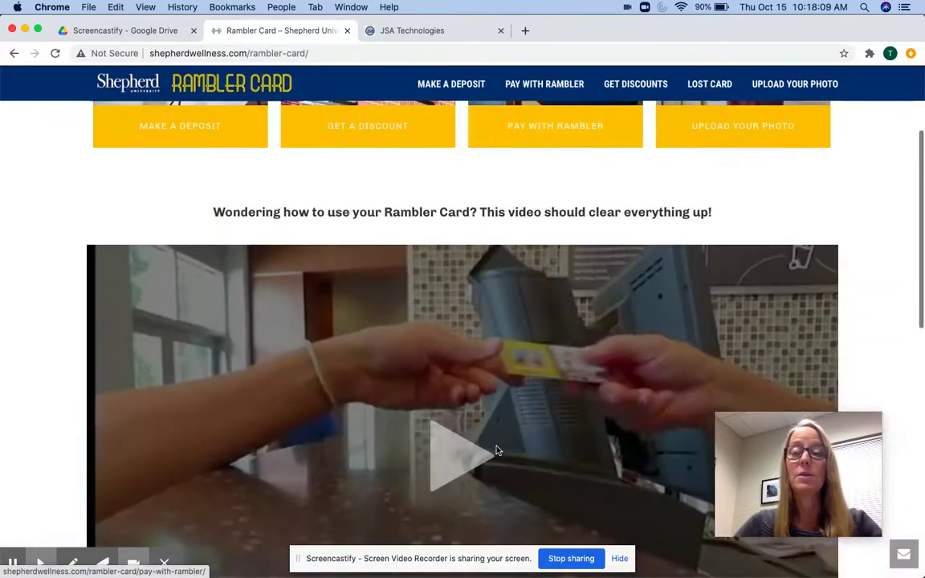
scroll(689, 189, "up", 4)
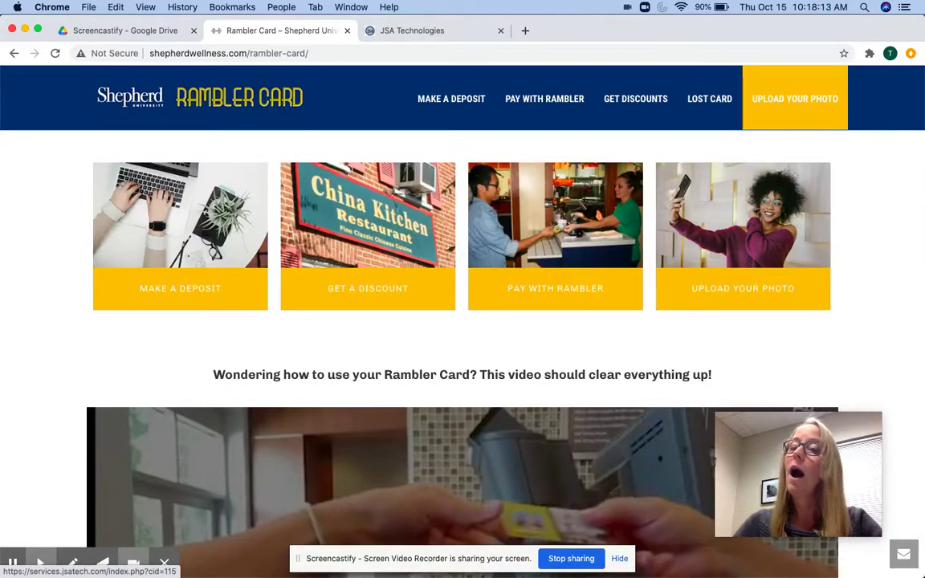
left_click(778, 100)
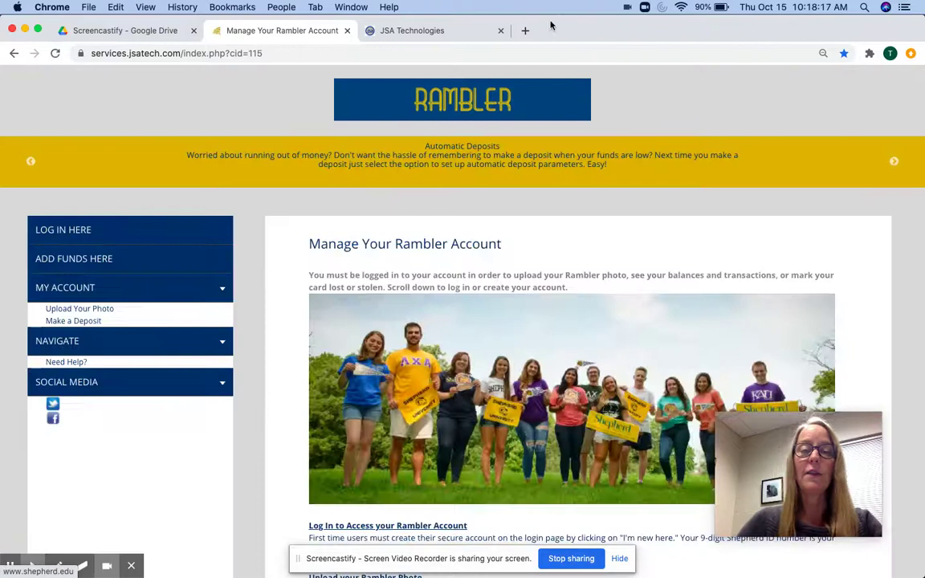
Step: Choose Upload Your Photo under MY ACCOUNT to reach the Rambler login page
left_click(98, 309)
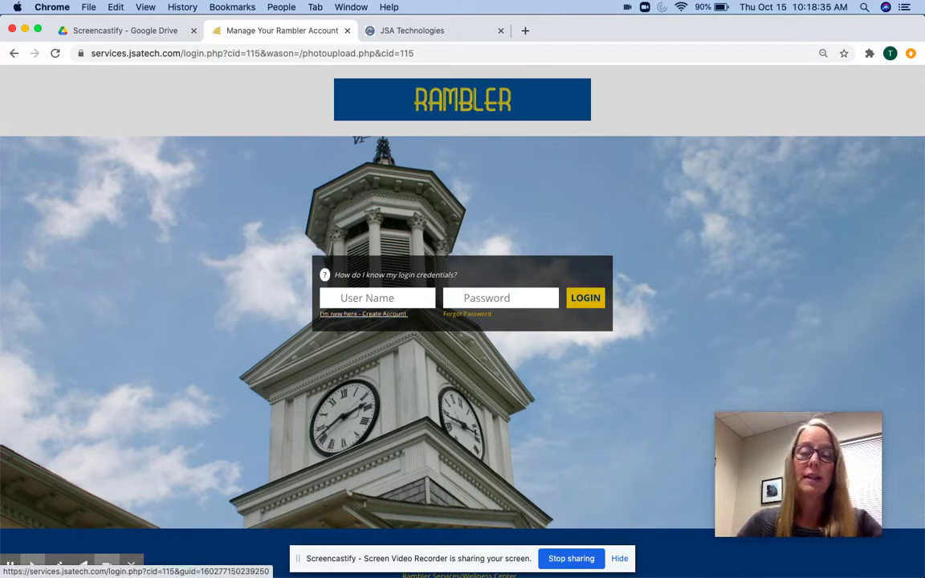
Step: Open the Create Account form, enlarge its window, and fill in the saved Shepherd ID number
left_click(384, 314)
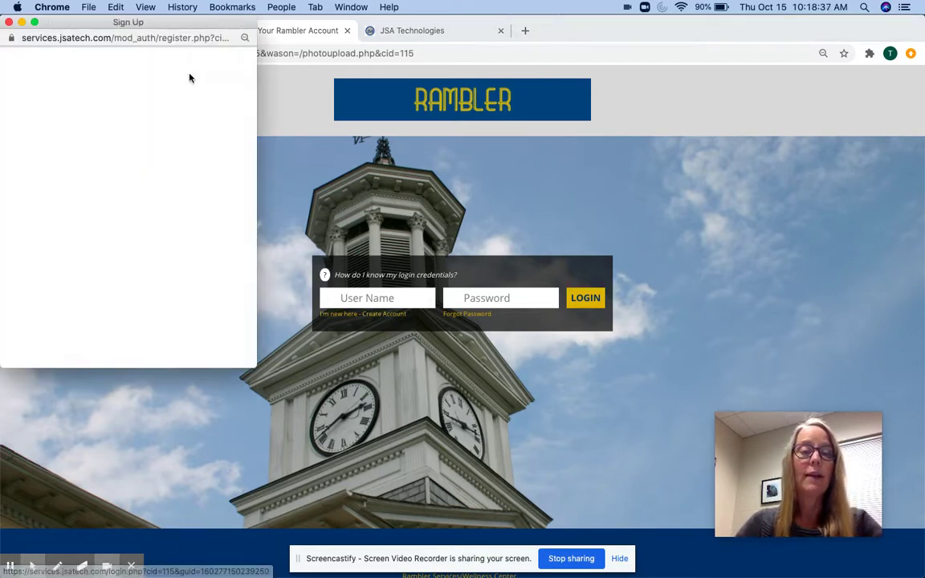
left_click_drag(174, 26, 446, 37)
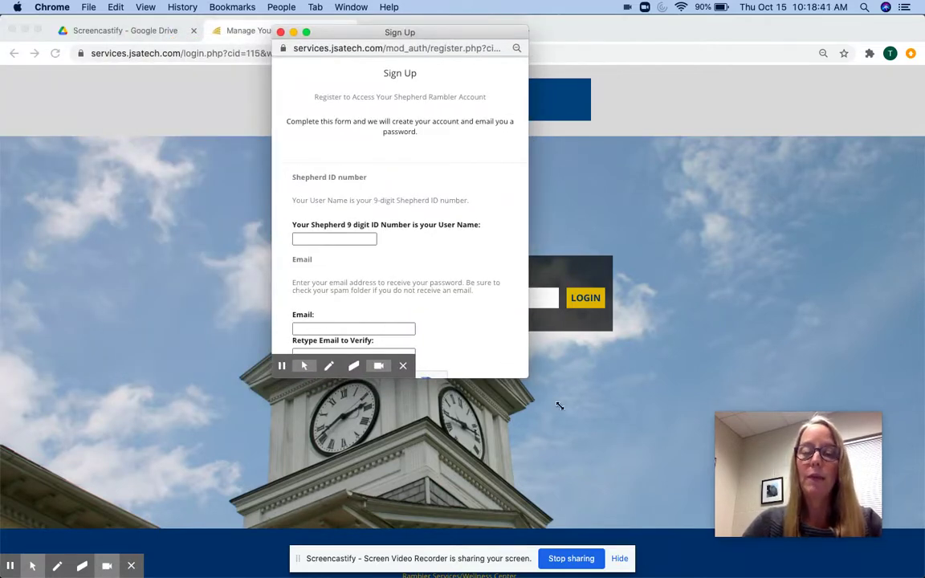
left_click_drag(560, 406, 675, 526)
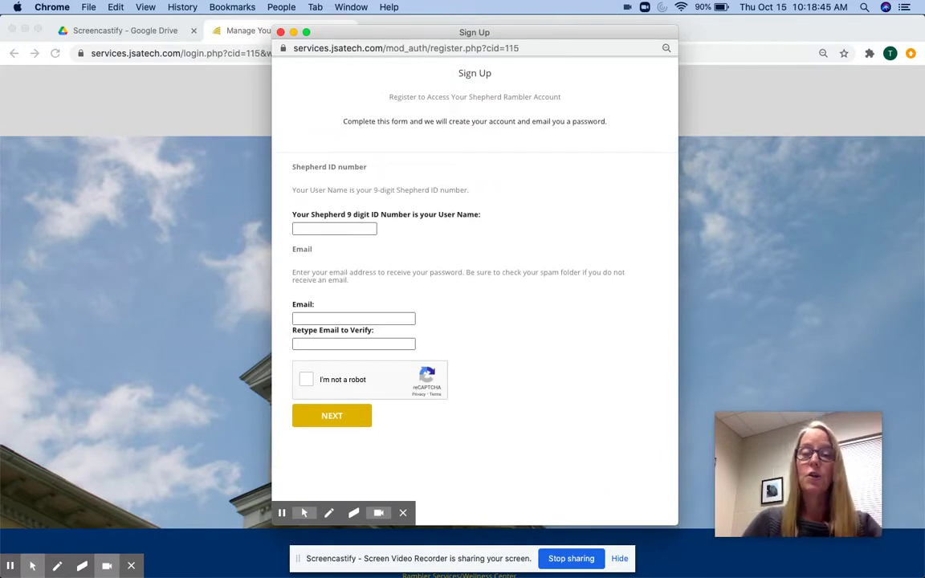
left_click(321, 229)
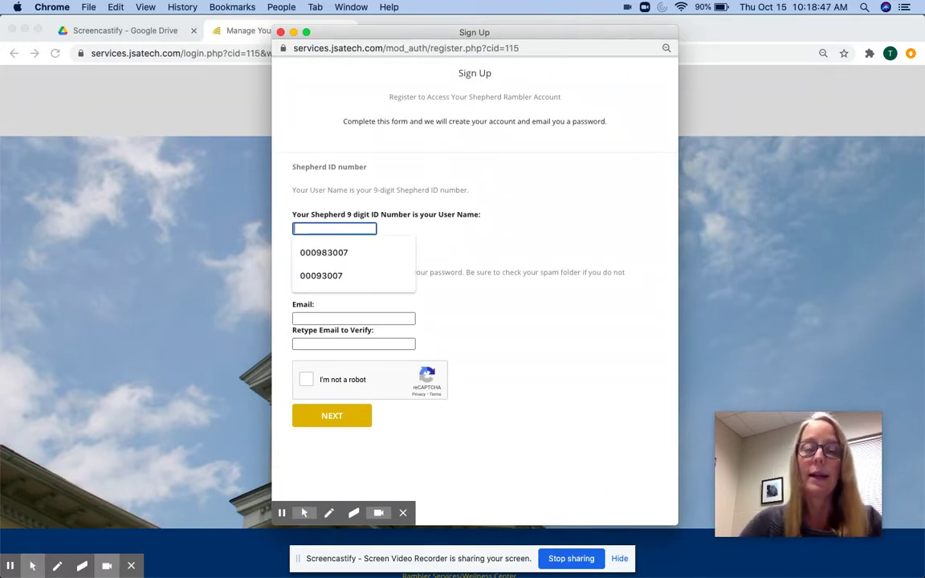
left_click(325, 253)
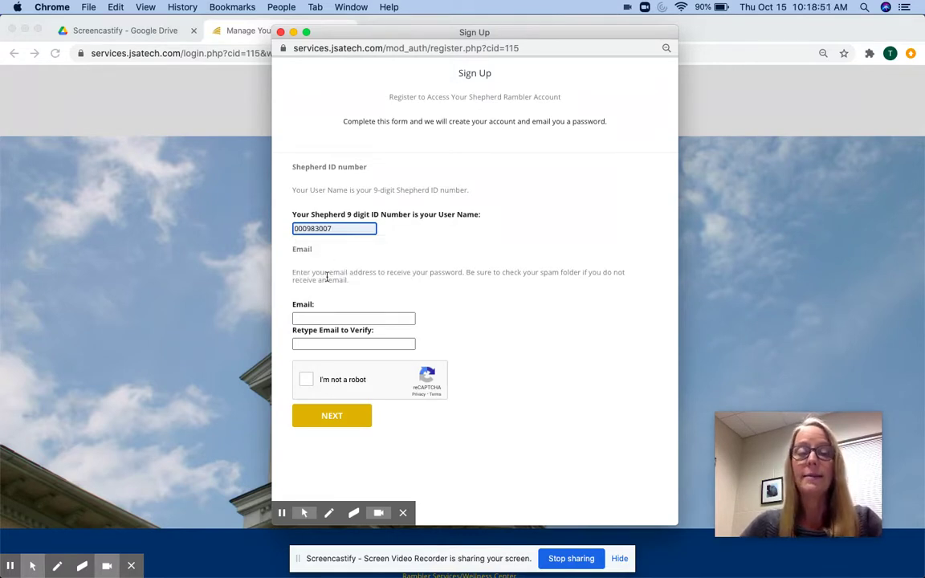
Step: Enter and retype the school e-mail address, pass the robot check, and submit the registration
left_click(335, 320)
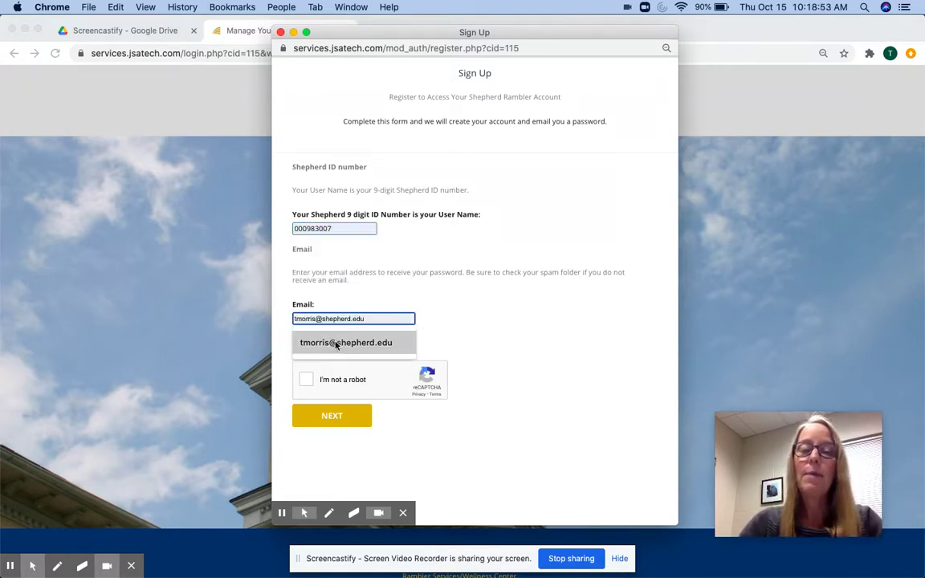
left_click(335, 343)
left_click(331, 344)
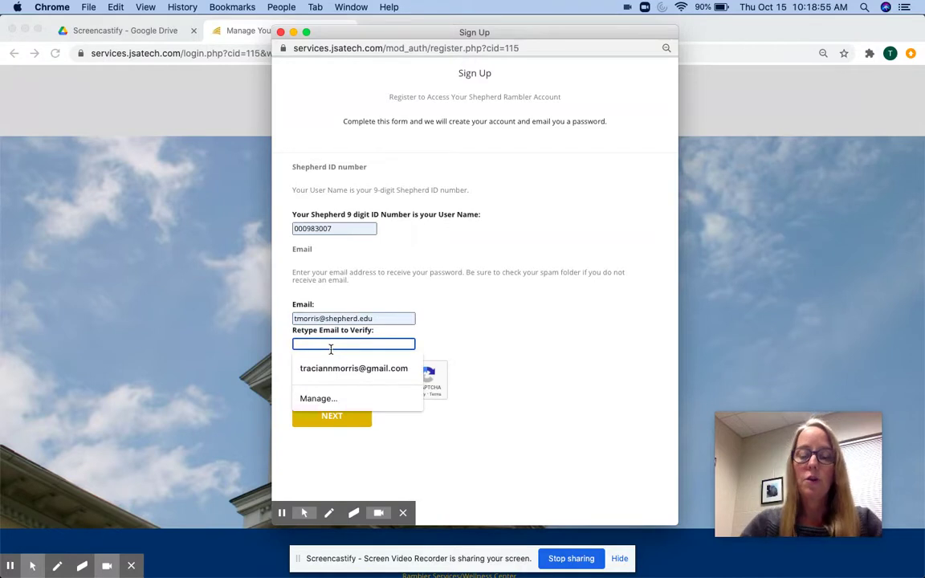
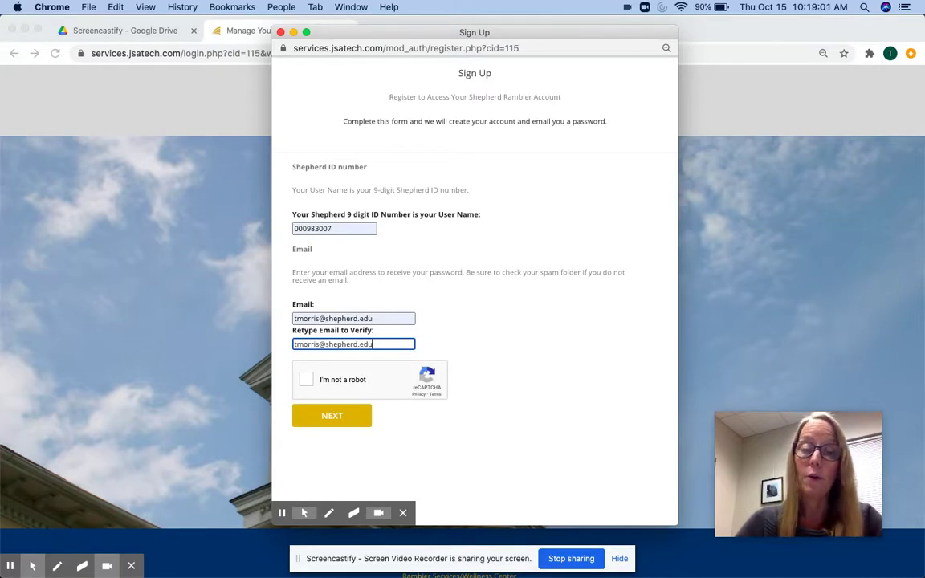
left_click(305, 383)
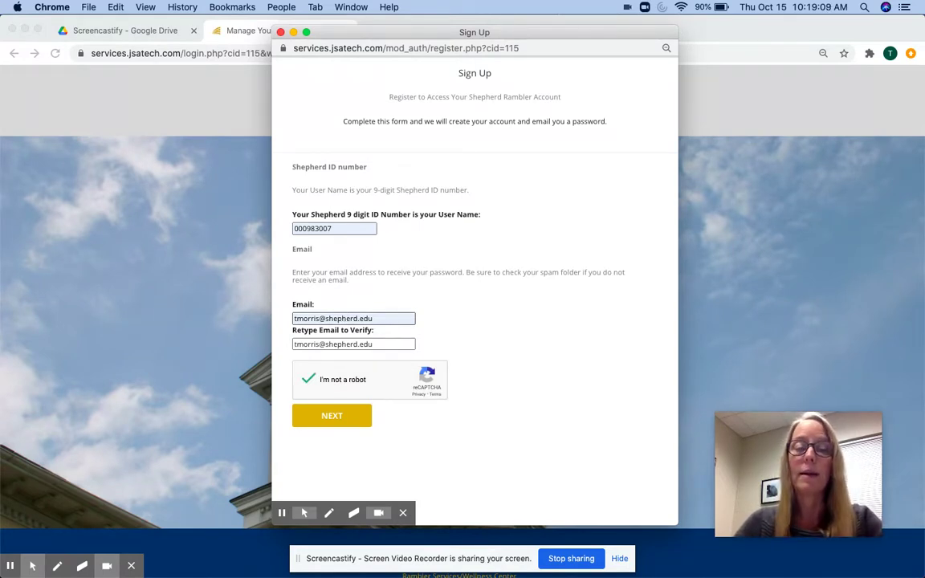
left_click(334, 418)
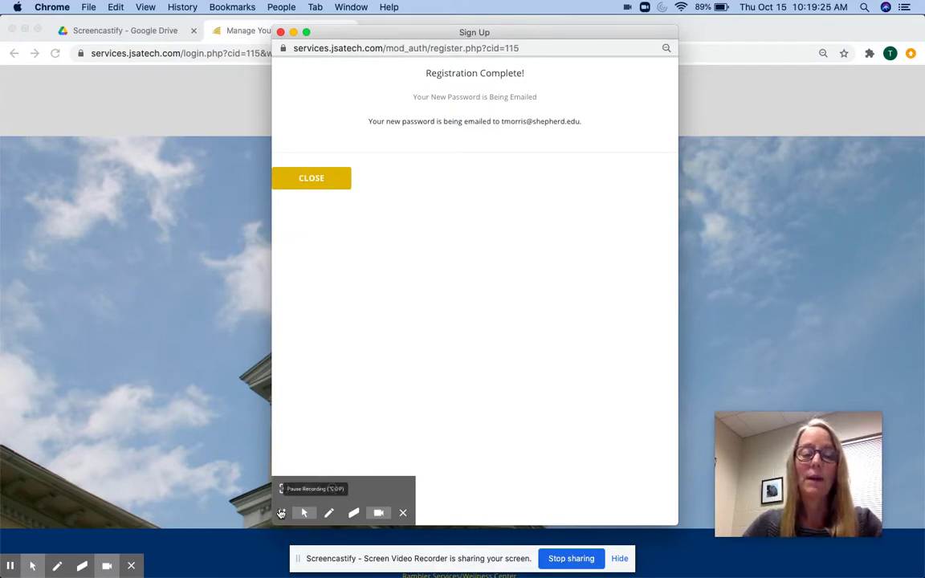
Step: Log in to the Rambler account with the account password
left_click(281, 514)
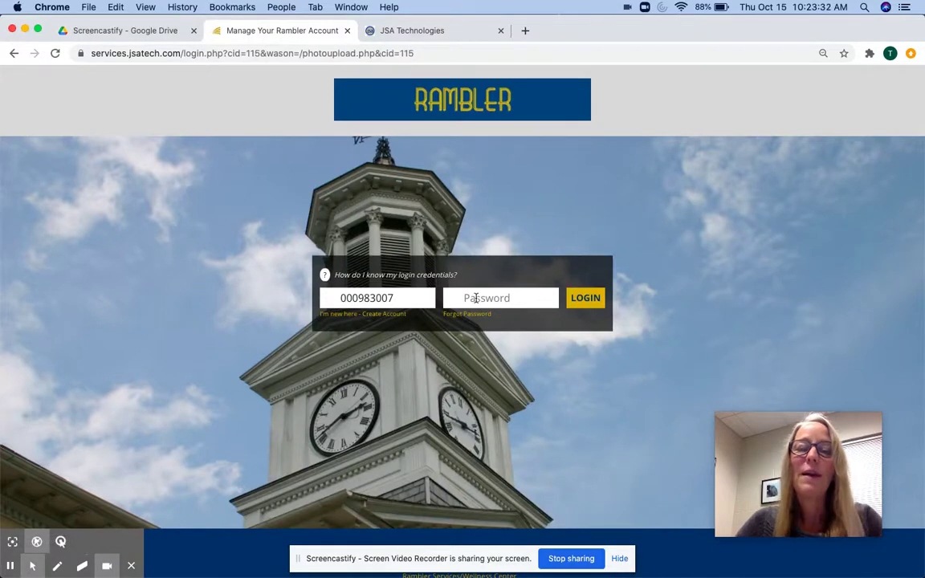
left_click(476, 298)
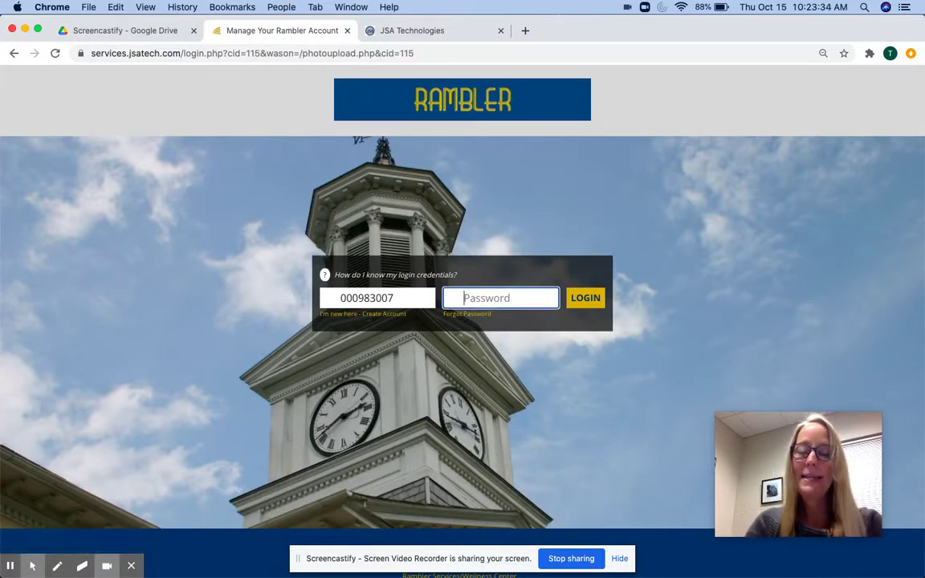
type("••••••••")
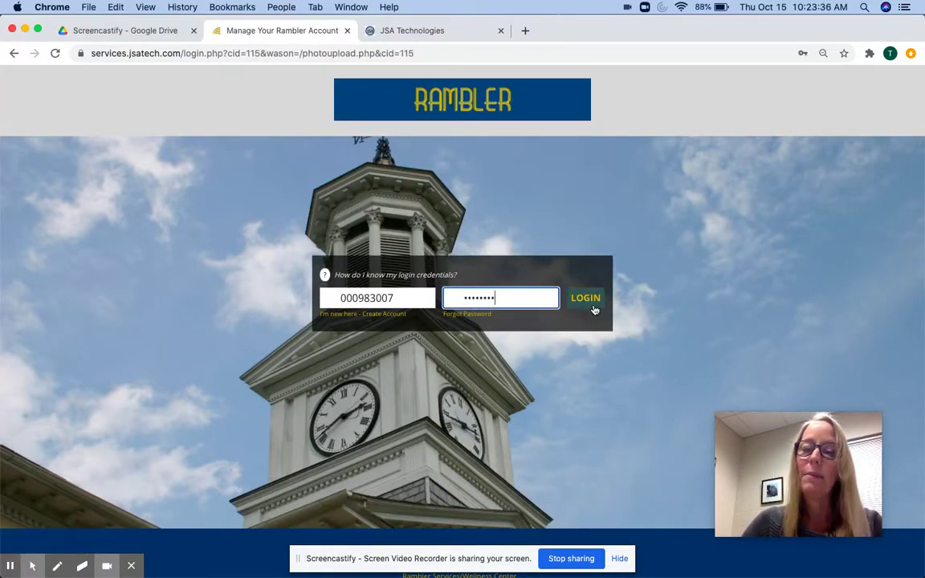
left_click(590, 303)
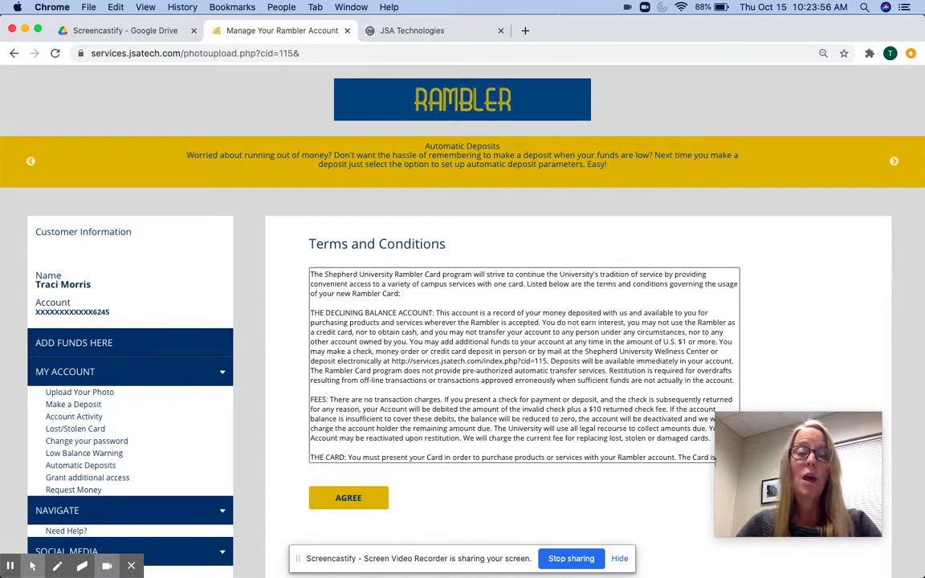
Step: Read through the photo upload Terms and Conditions and agree to them
scroll(524, 365, "down", 5)
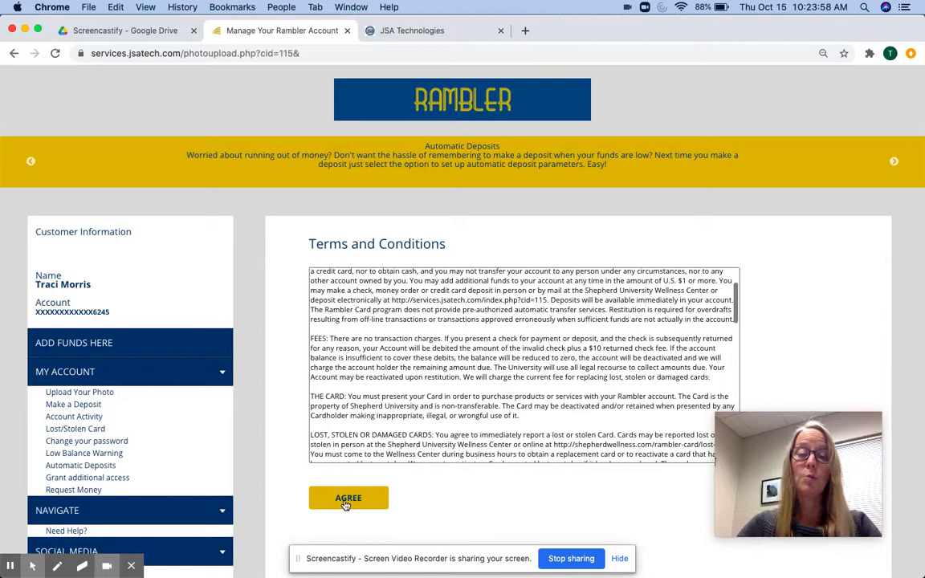
left_click(347, 499)
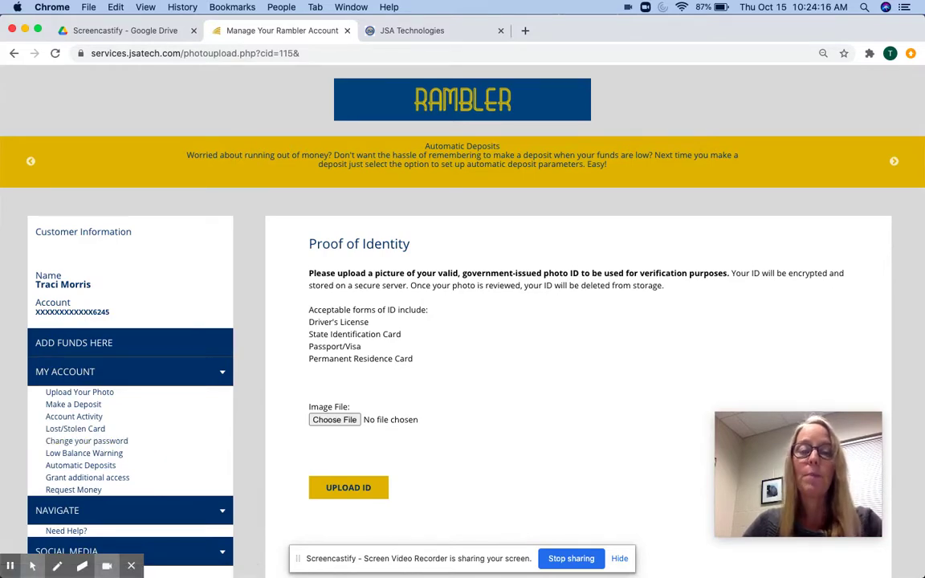
Step: Attach animal companions.jpg from the Desktop as the proof-of-identity image and upload it
scroll(277, 401, "down", 1)
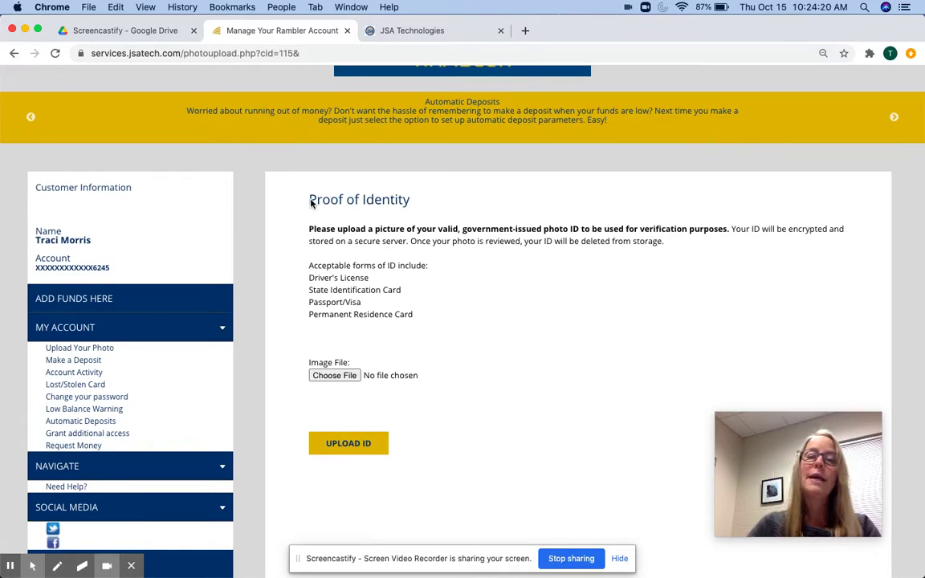
left_click_drag(312, 201, 411, 241)
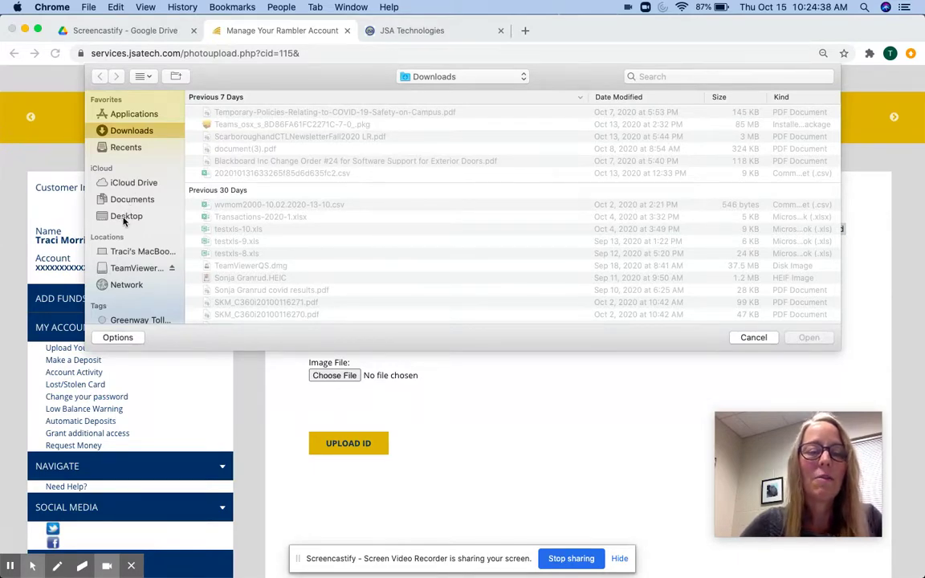
left_click(124, 218)
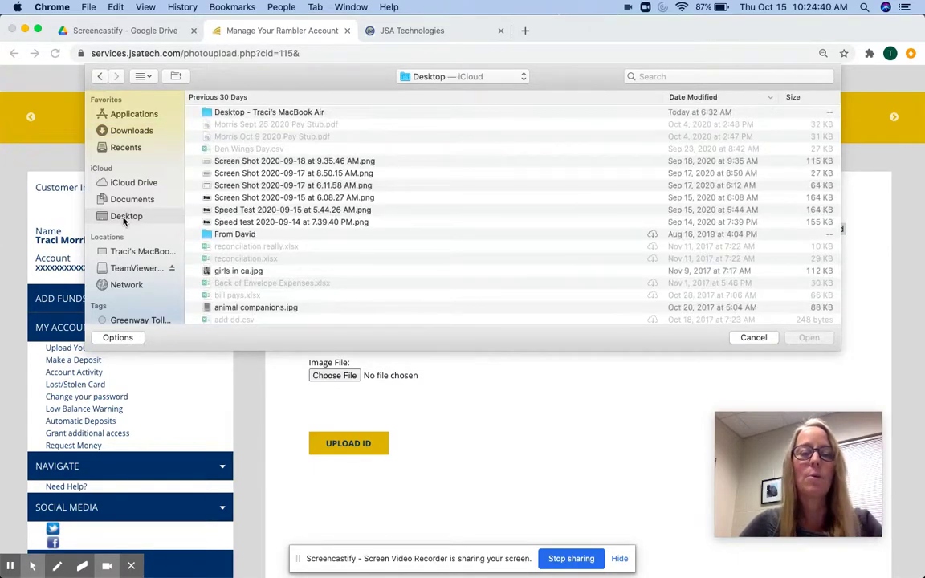
double_click(269, 308)
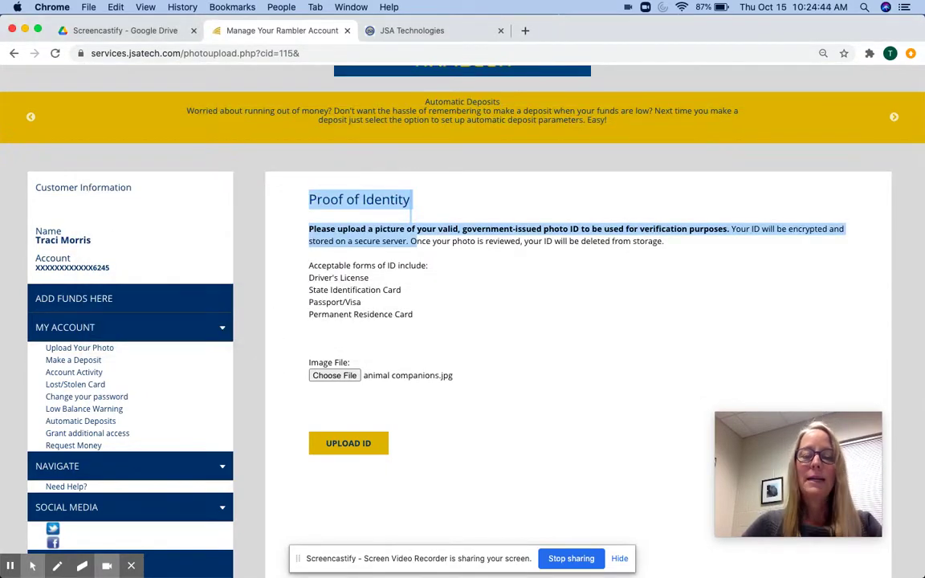
left_click(358, 444)
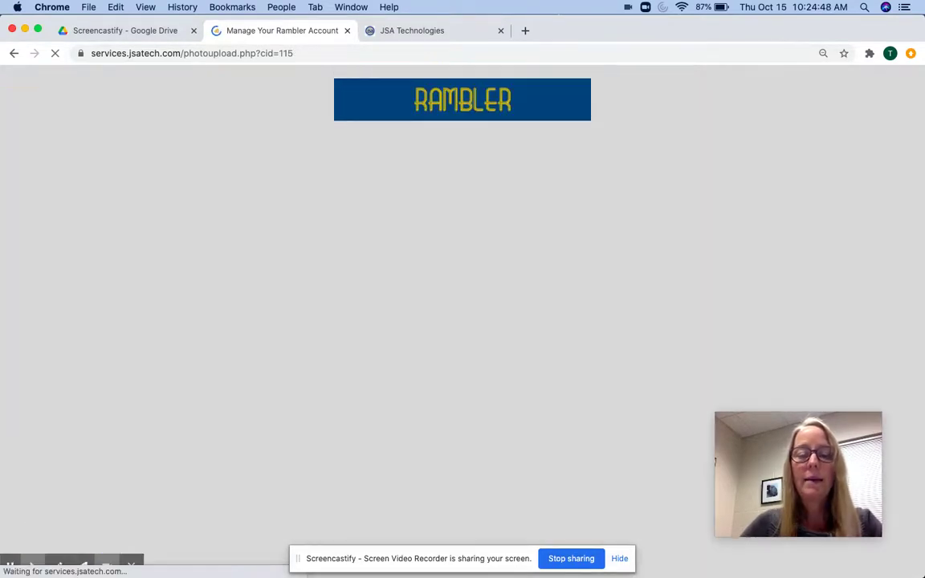
Step: Scroll down to the Photo Upload form's Email and Role at Shepherd fields
scroll(440, 325, "down", 3)
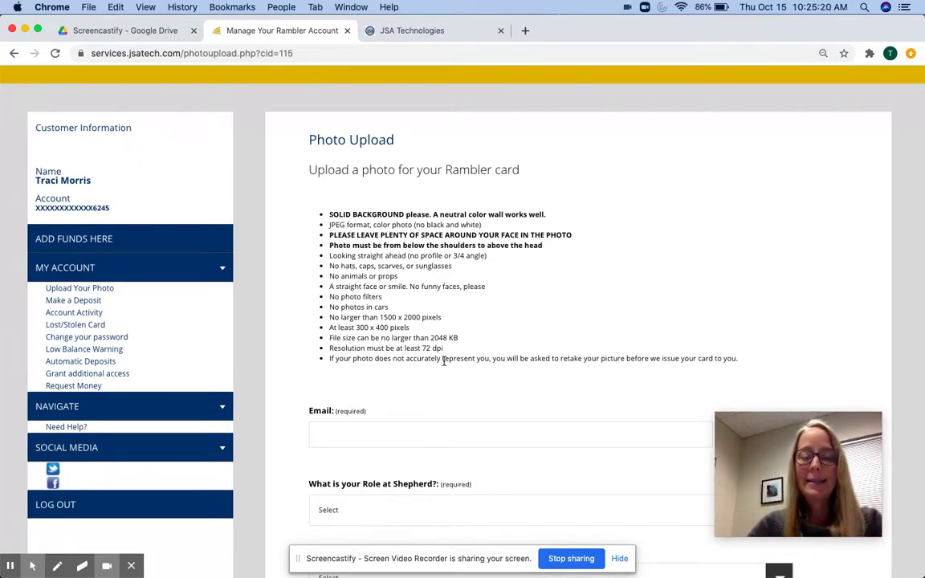
Step: Fill the Email field with the saved school e-mail address
left_click(356, 436)
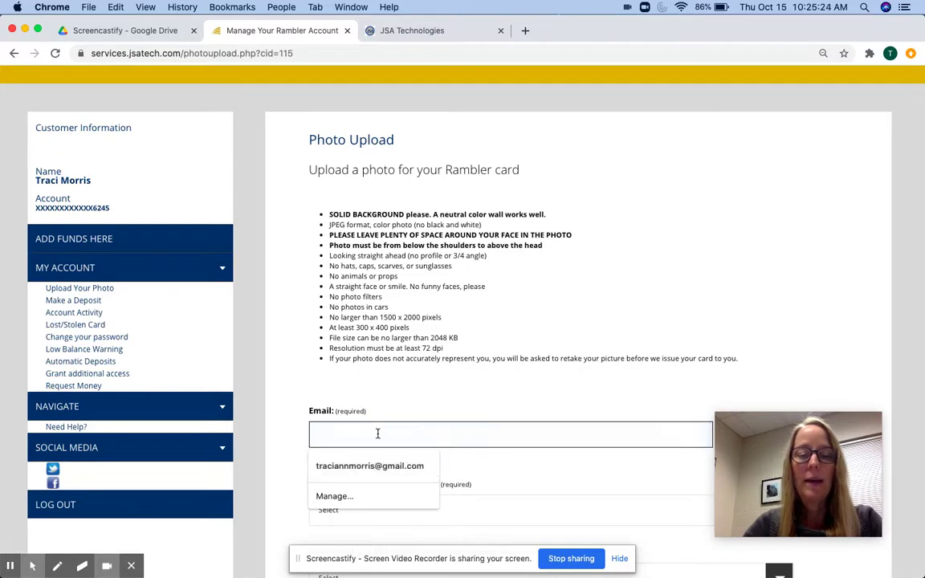
type("t")
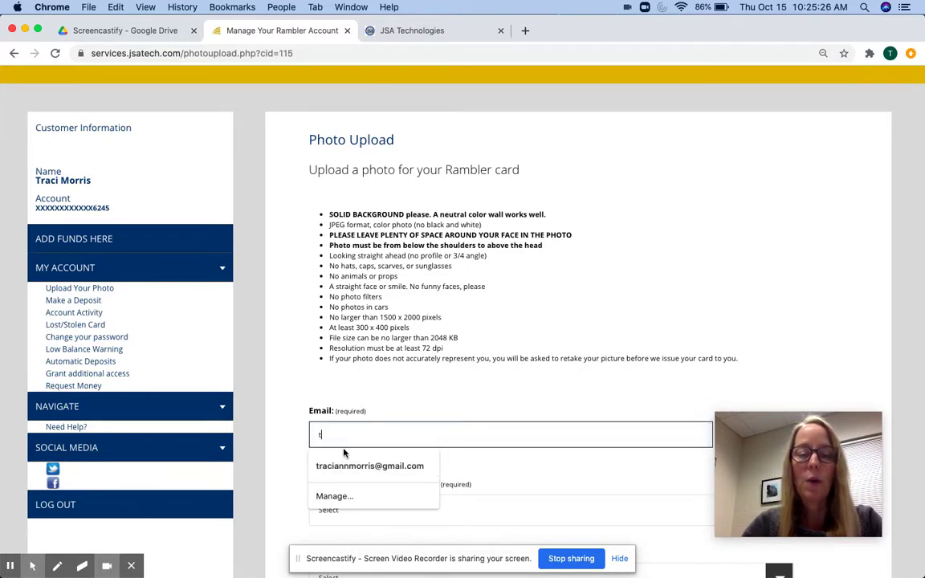
left_click(322, 466)
scroll(321, 467, "down", 2)
scroll(372, 434, "down", 1)
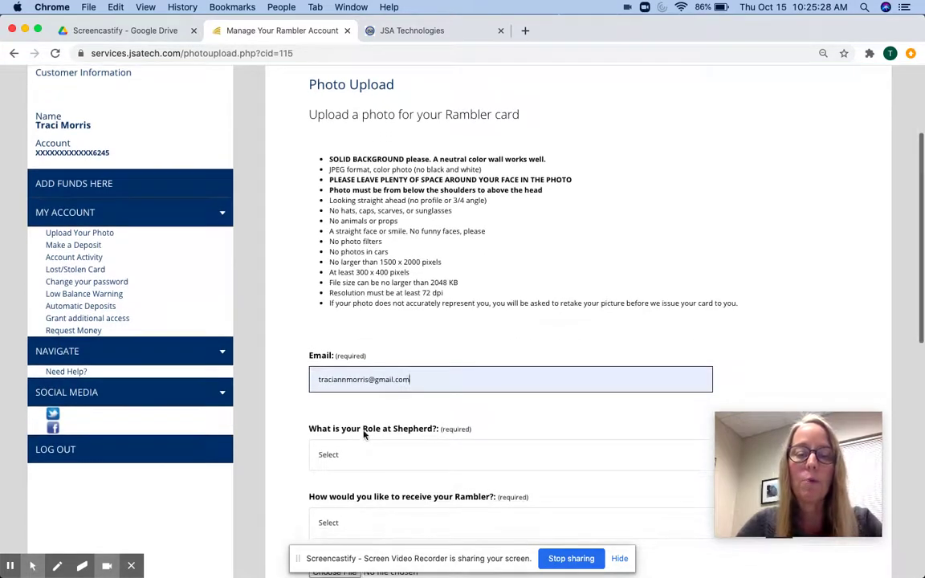
Step: Set Role at Shepherd to Shepherd Faculty or Staff and scroll down to the photo statuses
left_click(372, 455)
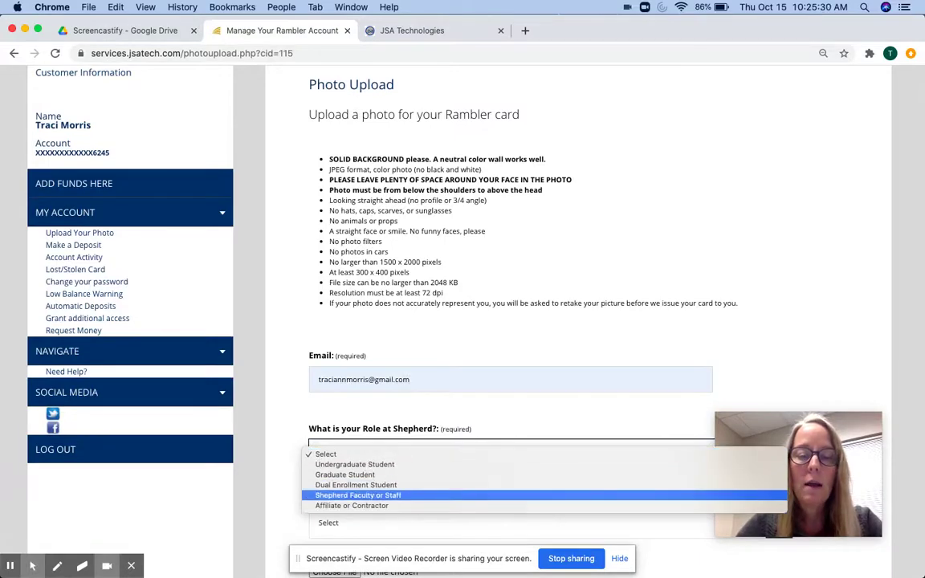
left_click(358, 495)
scroll(383, 451, "down", 3)
scroll(383, 451, "down", 1)
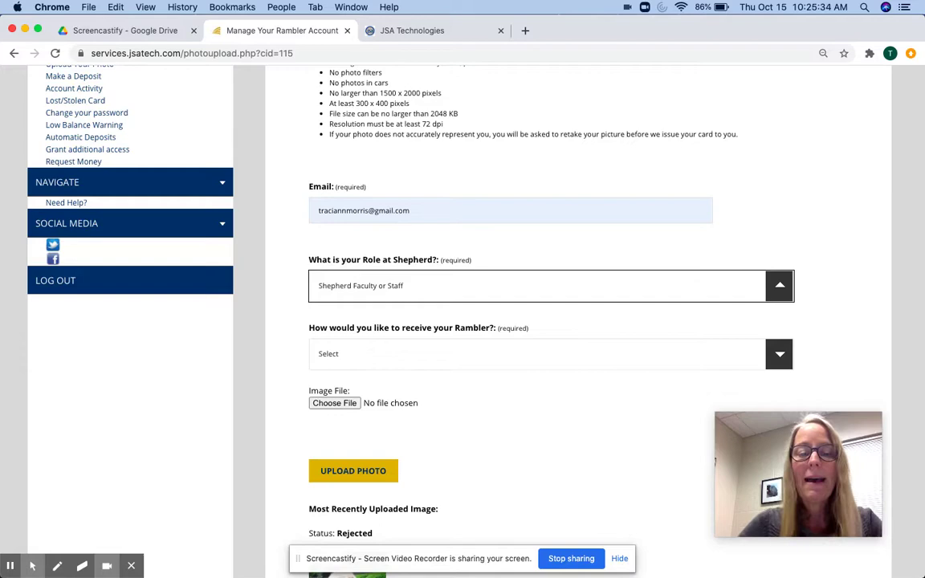
scroll(347, 404, "down", 3)
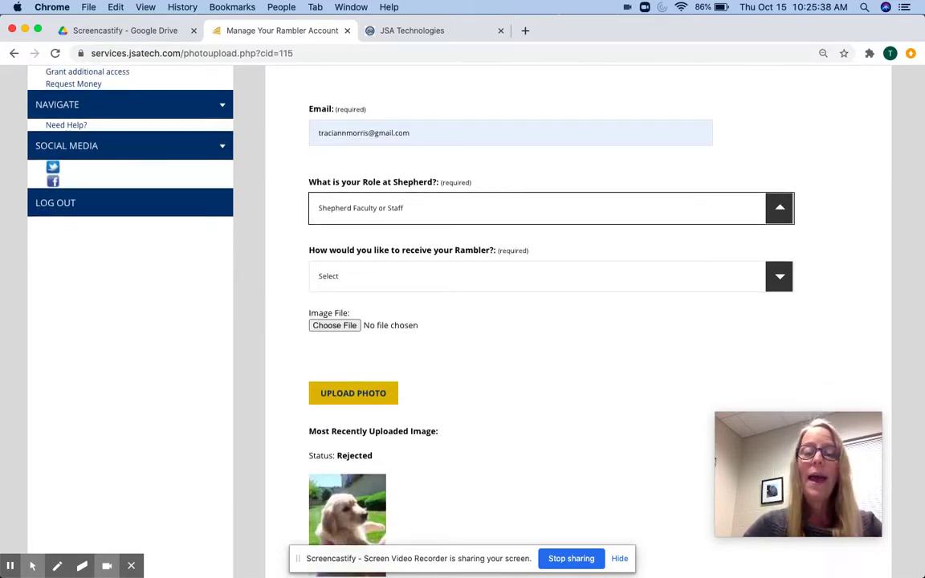
scroll(538, 321, "down", 5)
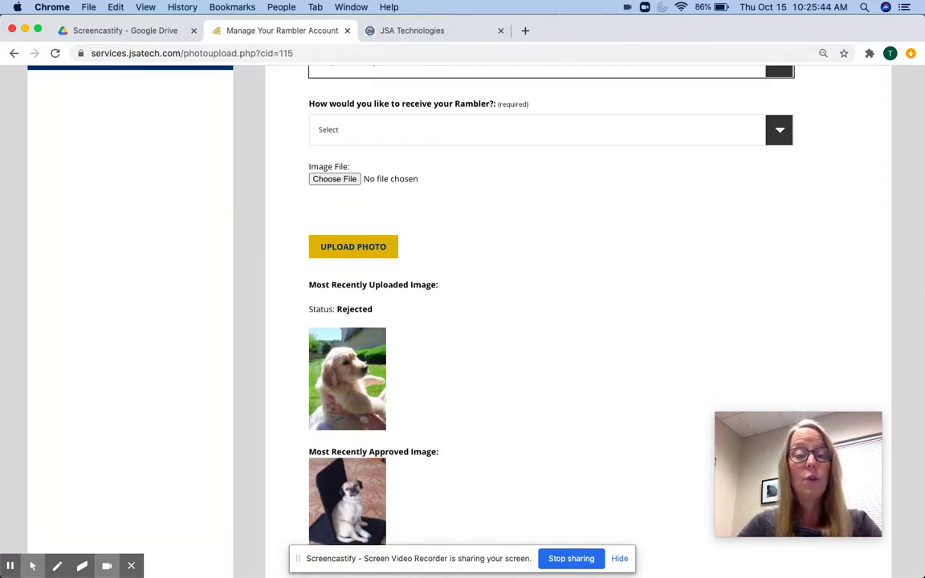
scroll(388, 310, "down", 3)
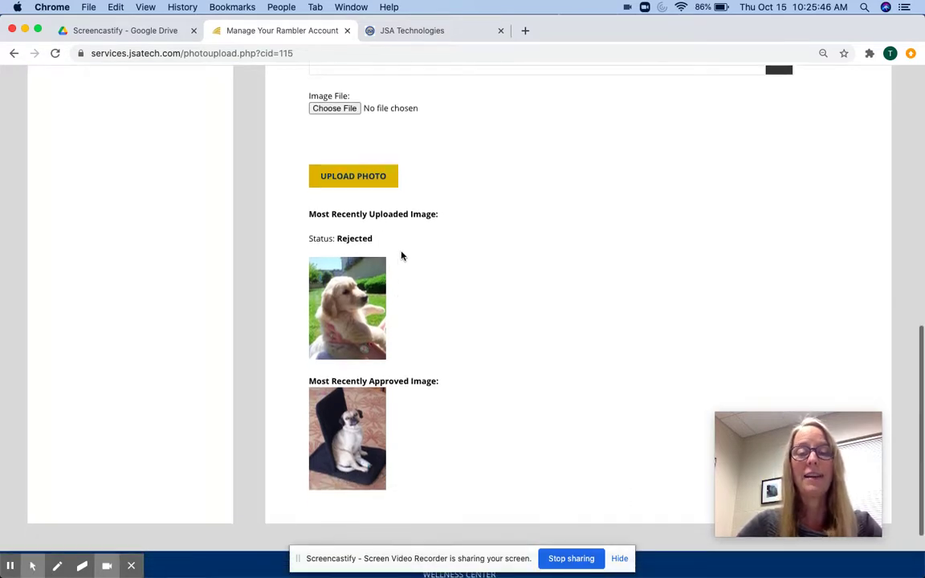